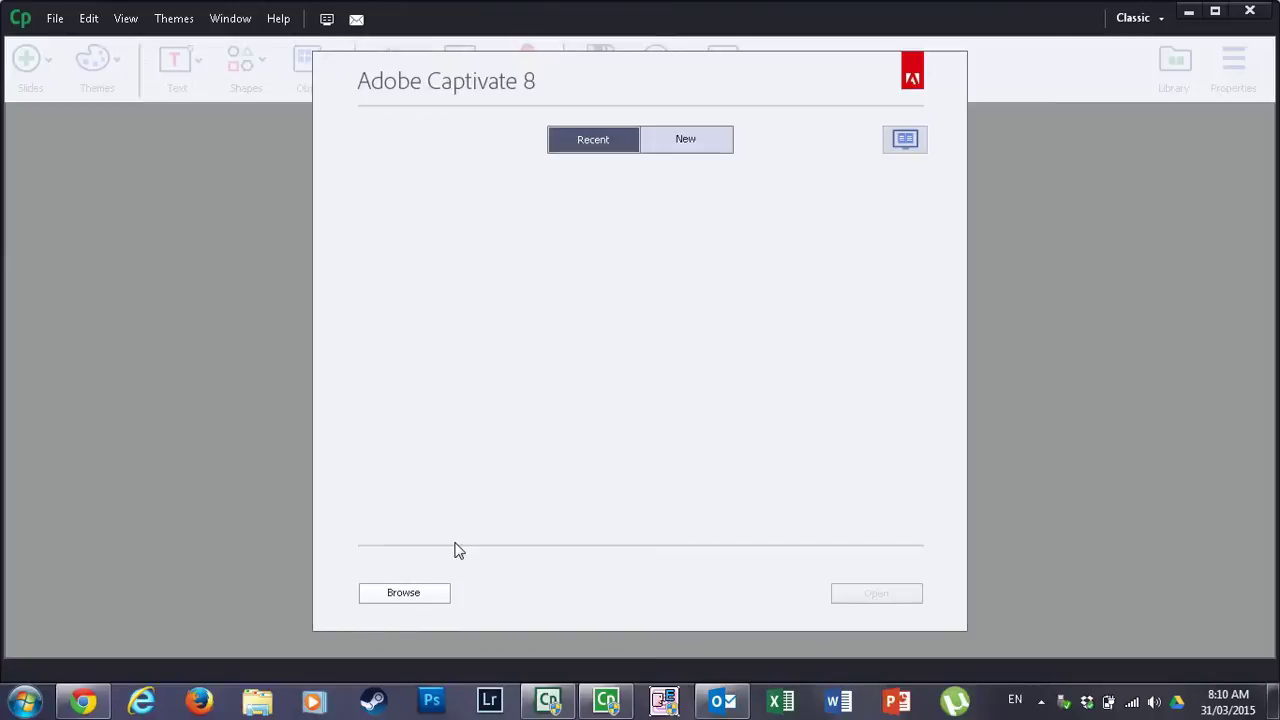
Step: Browse for a project to open and go through the Adobe Captivate Cached Projects folder in the Documents library
click(56, 20)
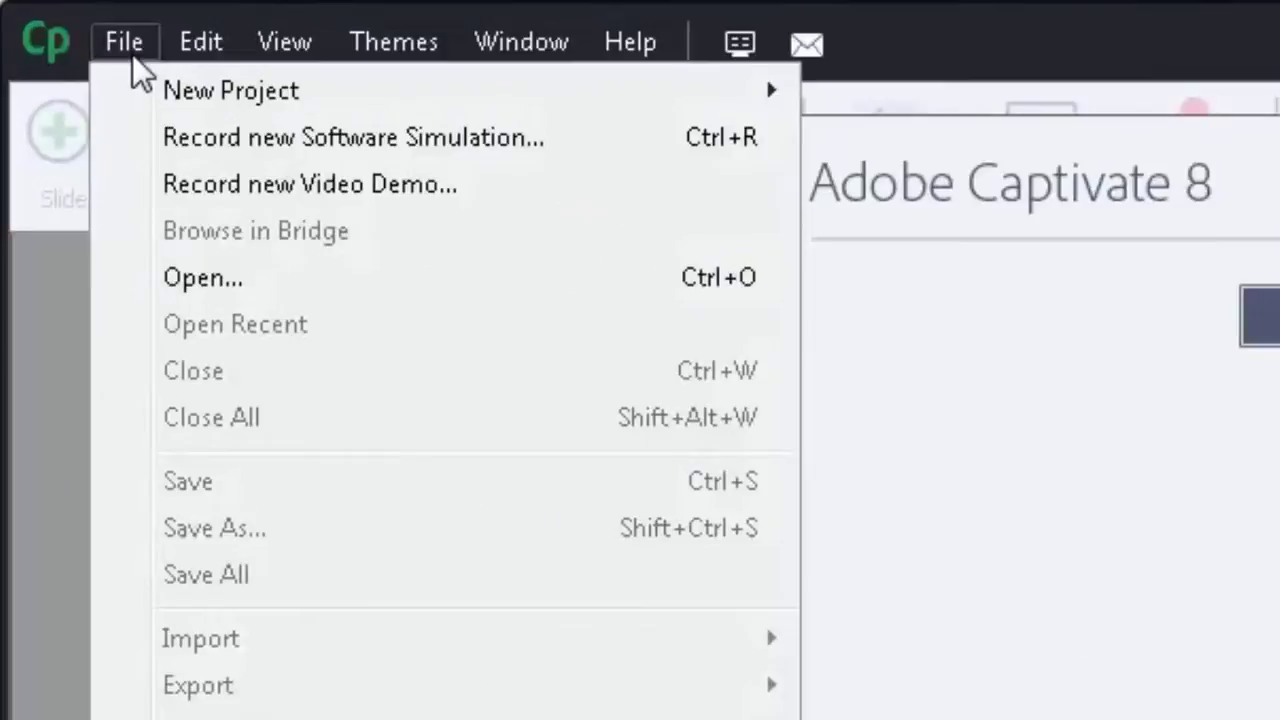
click(310, 277)
scroll(206, 190, up, 3)
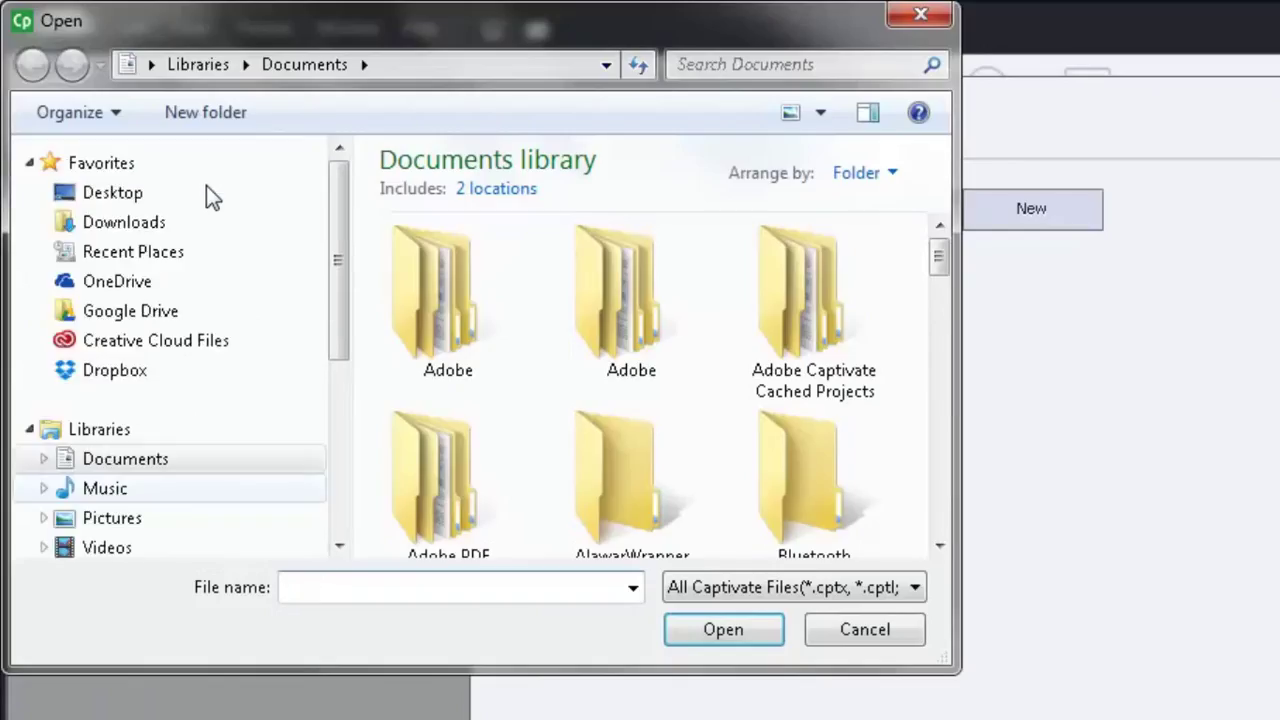
drag(945, 660, 1270, 715)
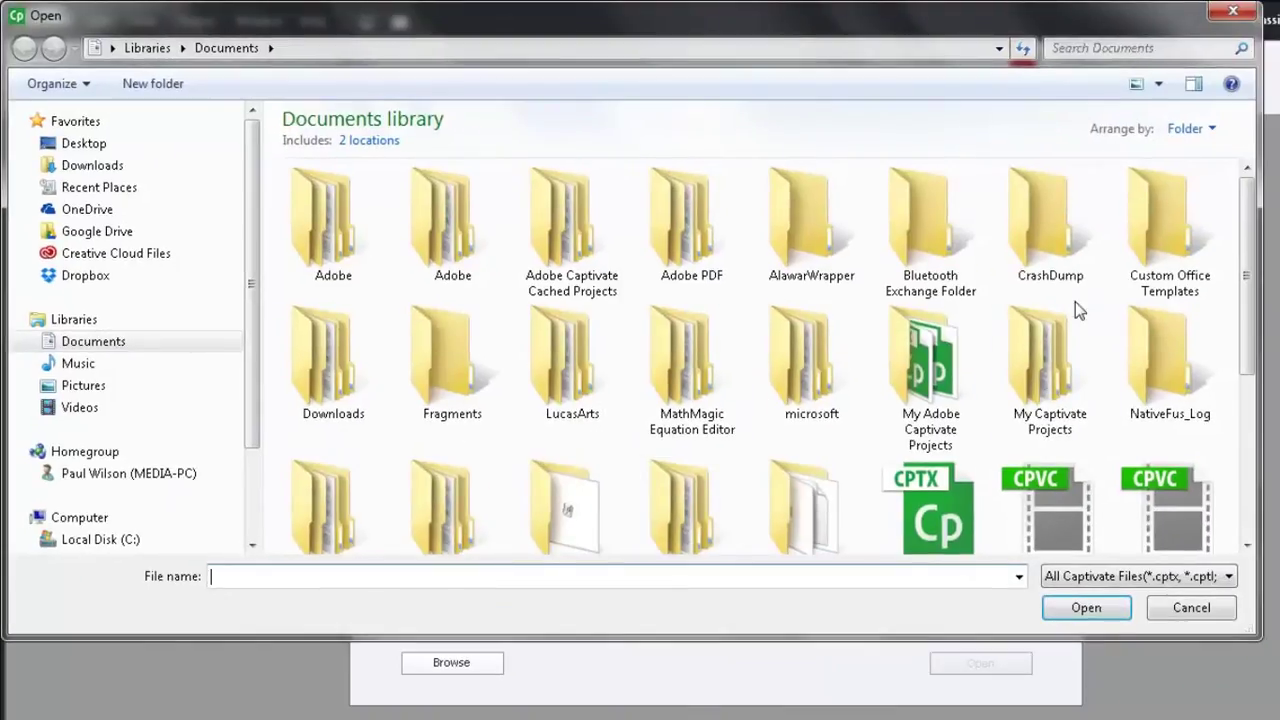
drag(1272, 242, 1166, 200)
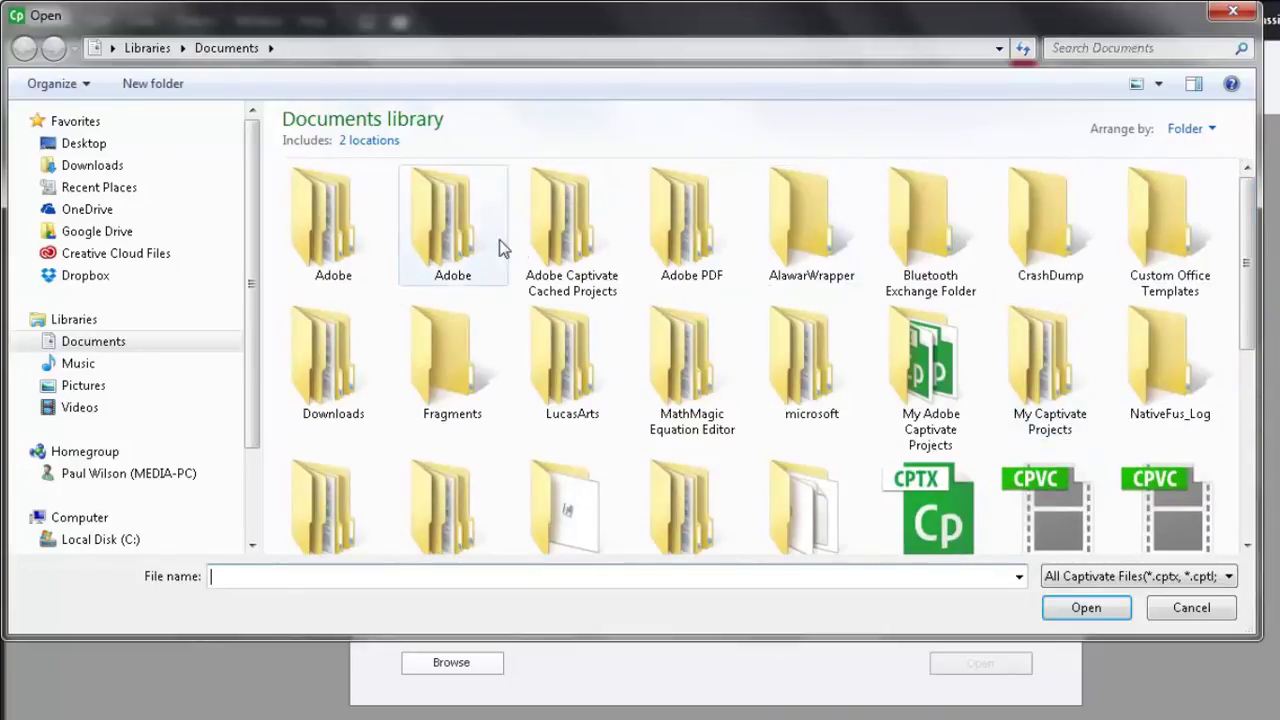
double_click(574, 240)
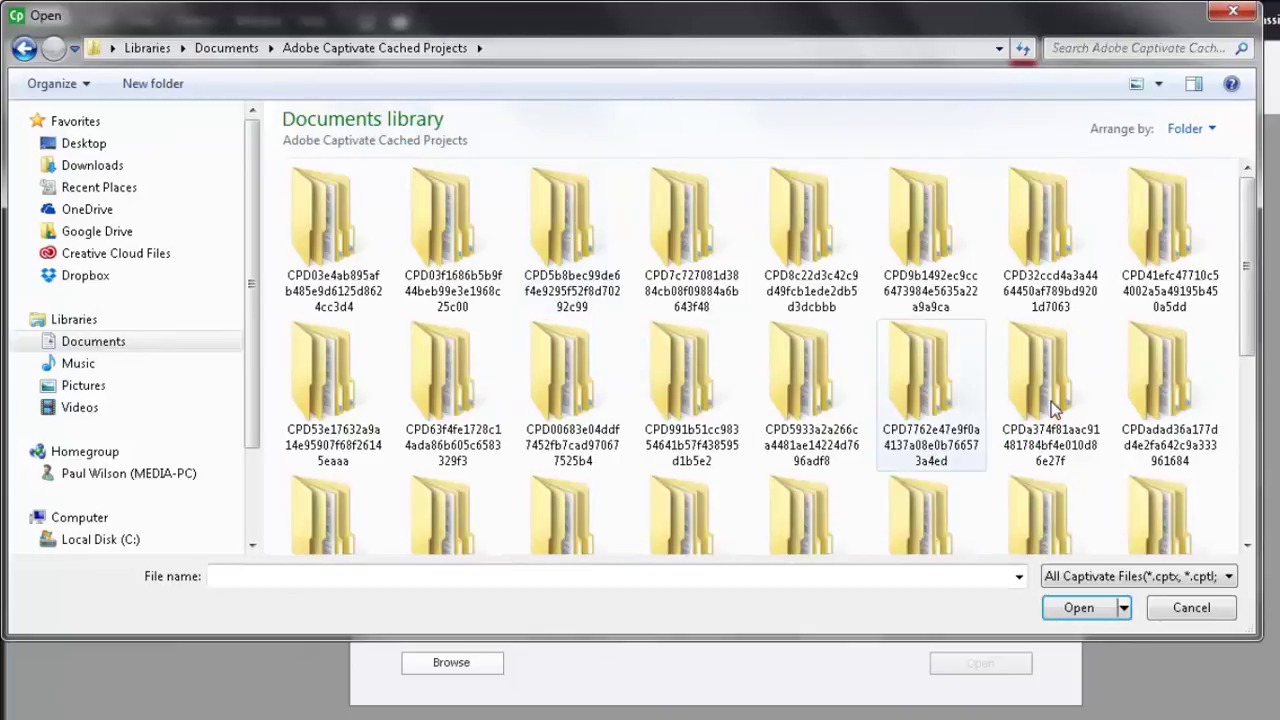
scroll(1200, 260, down, 6)
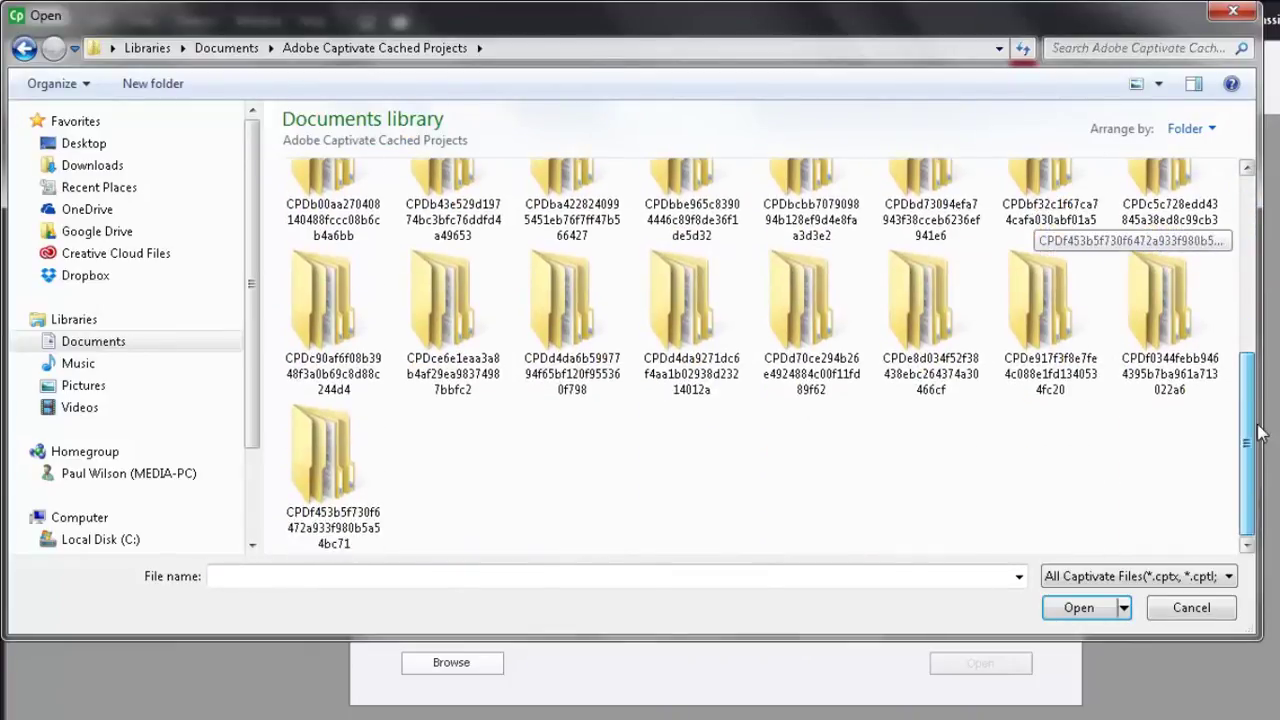
Step: Select all the cached project folders and check their combined size in their properties, then leave without opening a file
drag(1184, 479, 323, 205)
right_click(323, 205)
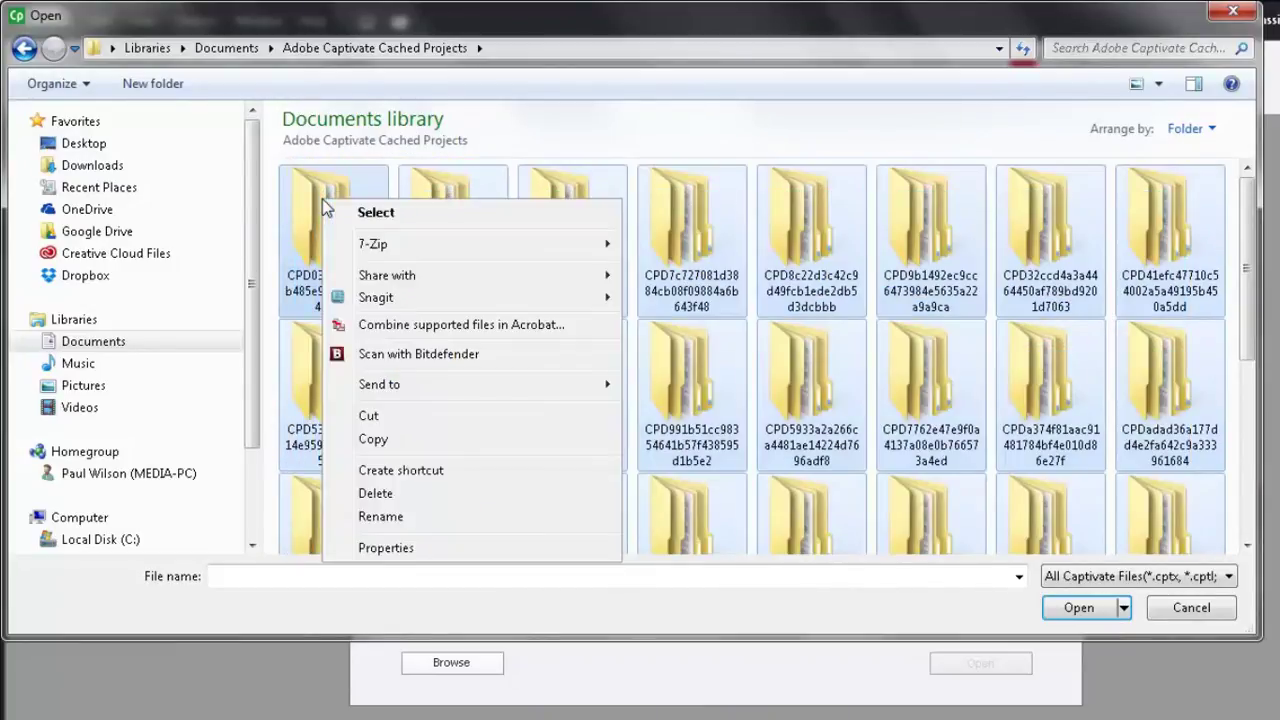
click(400, 547)
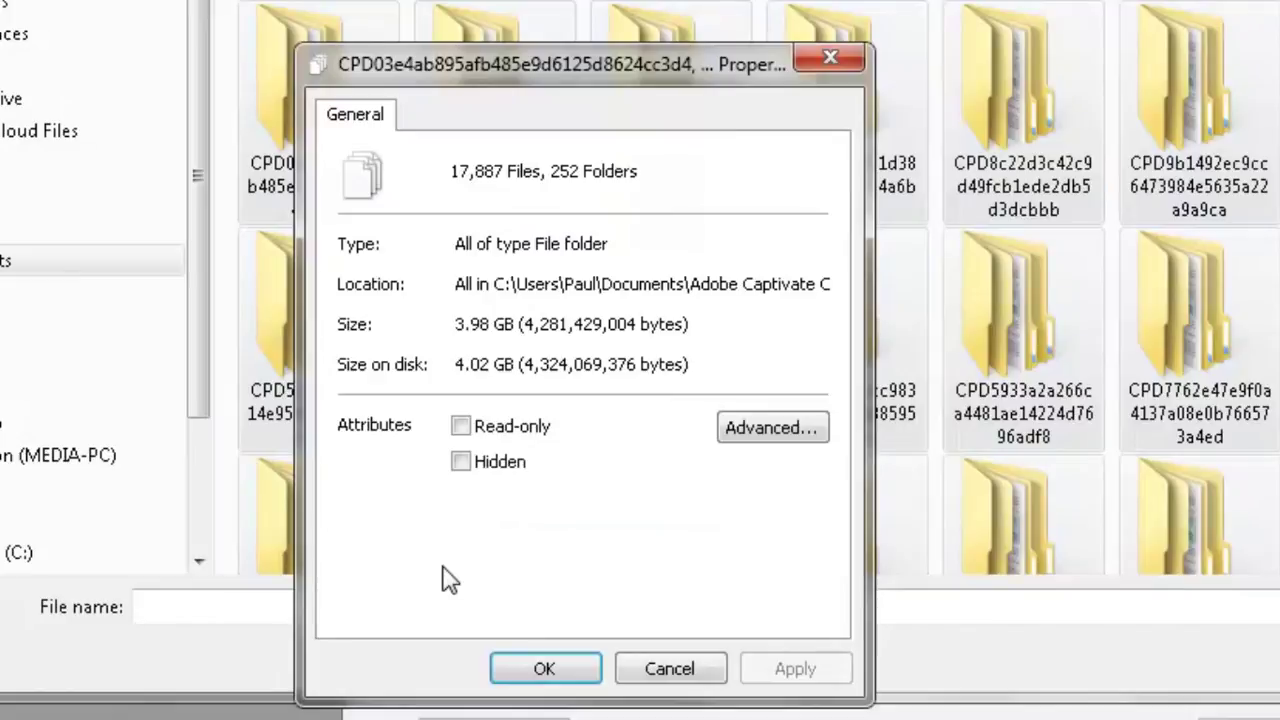
click(686, 668)
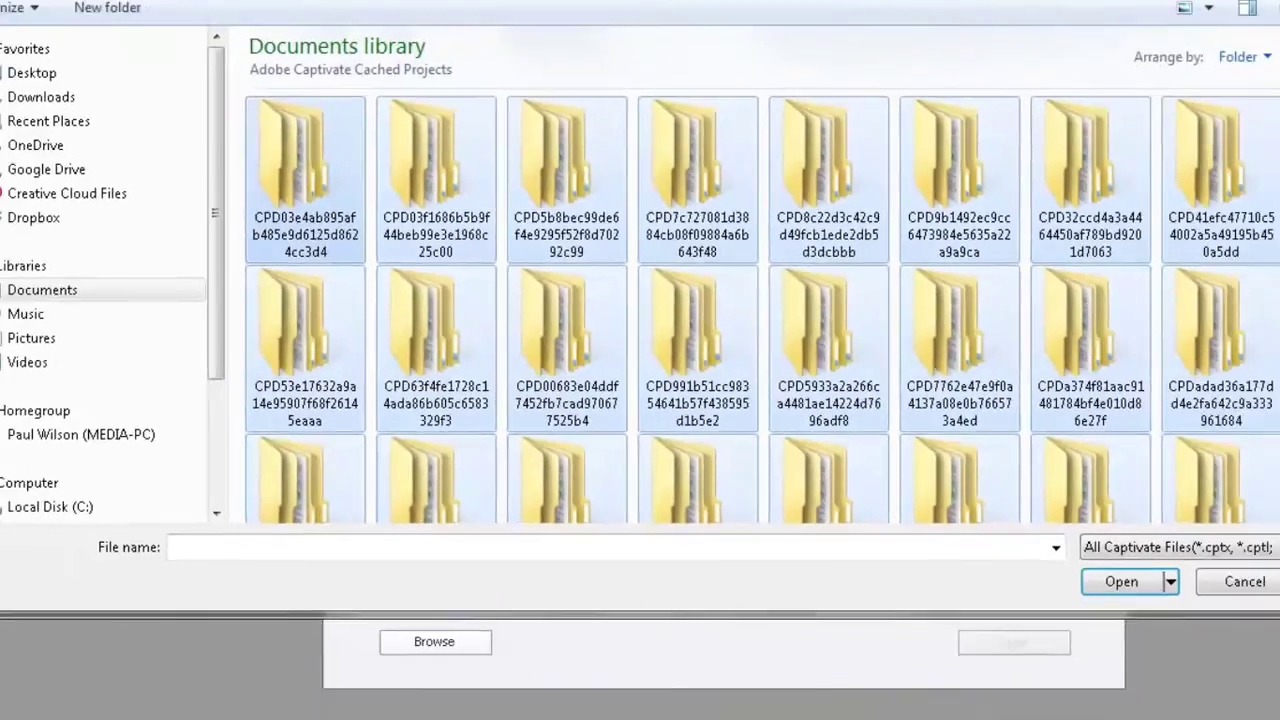
click(1206, 580)
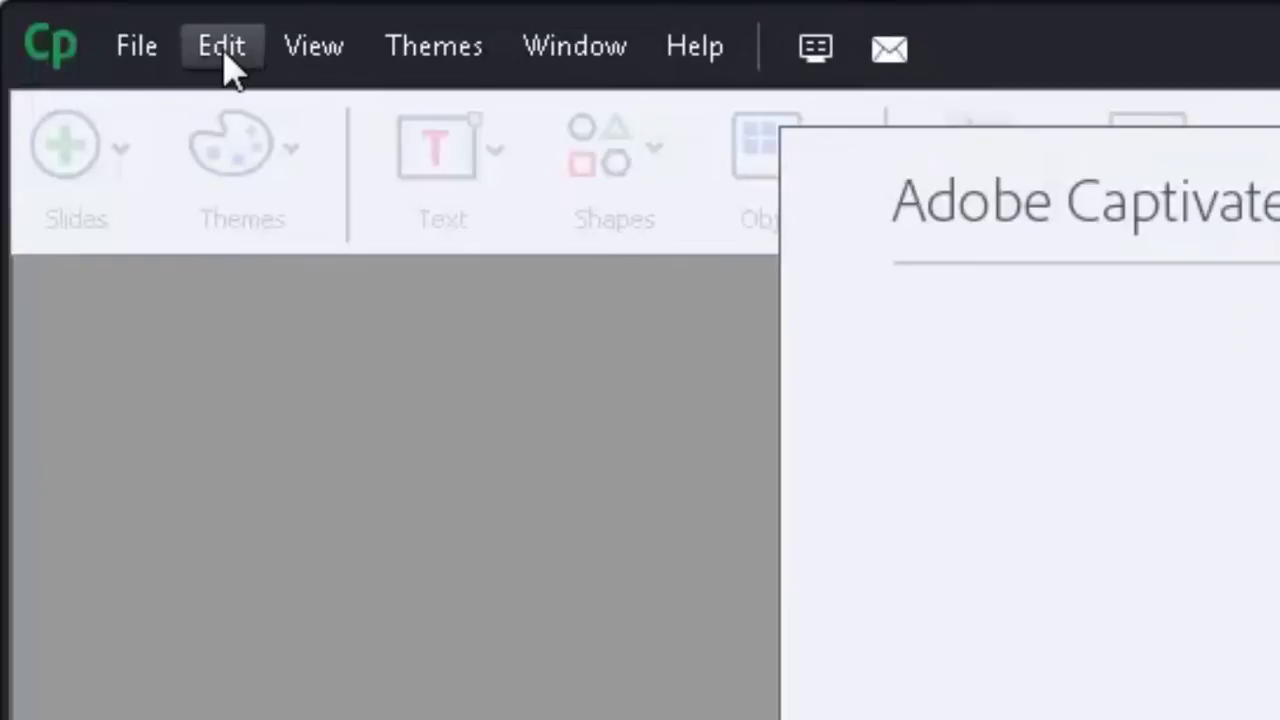
Step: Enable Generate Project Backup and custom workspaces/panel undocking in the General Settings of the preferences
click(222, 47)
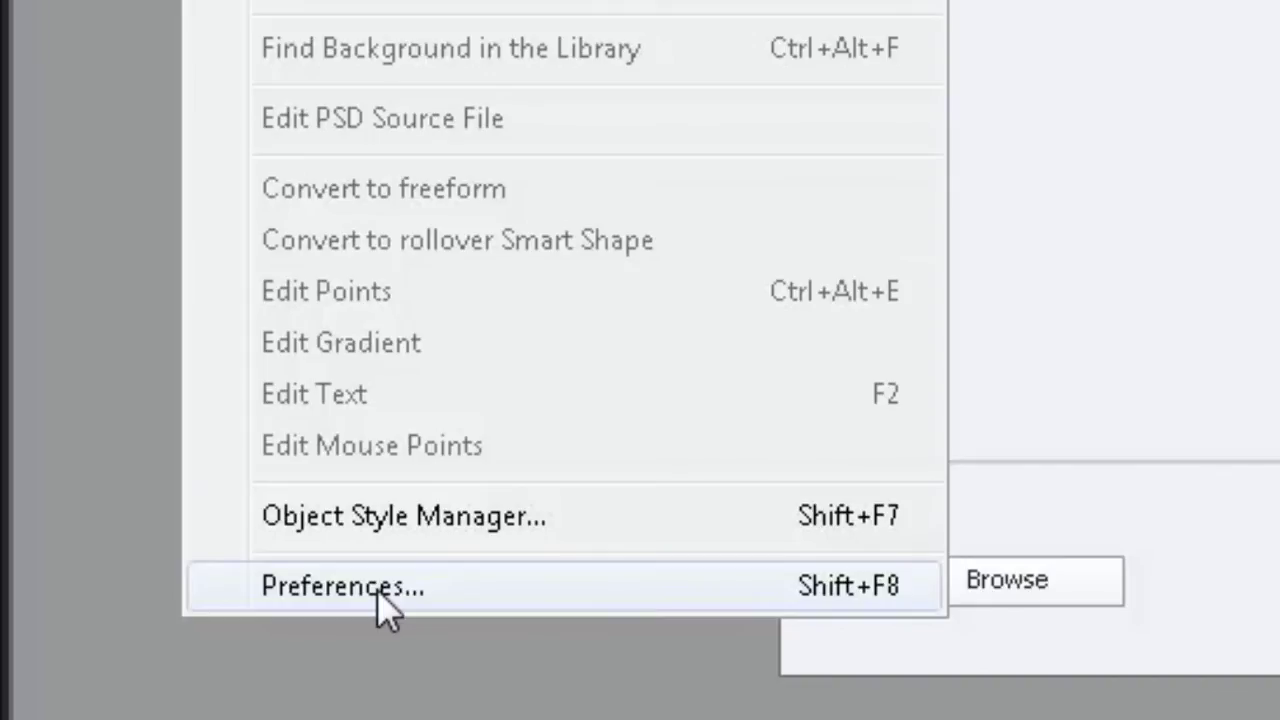
click(378, 590)
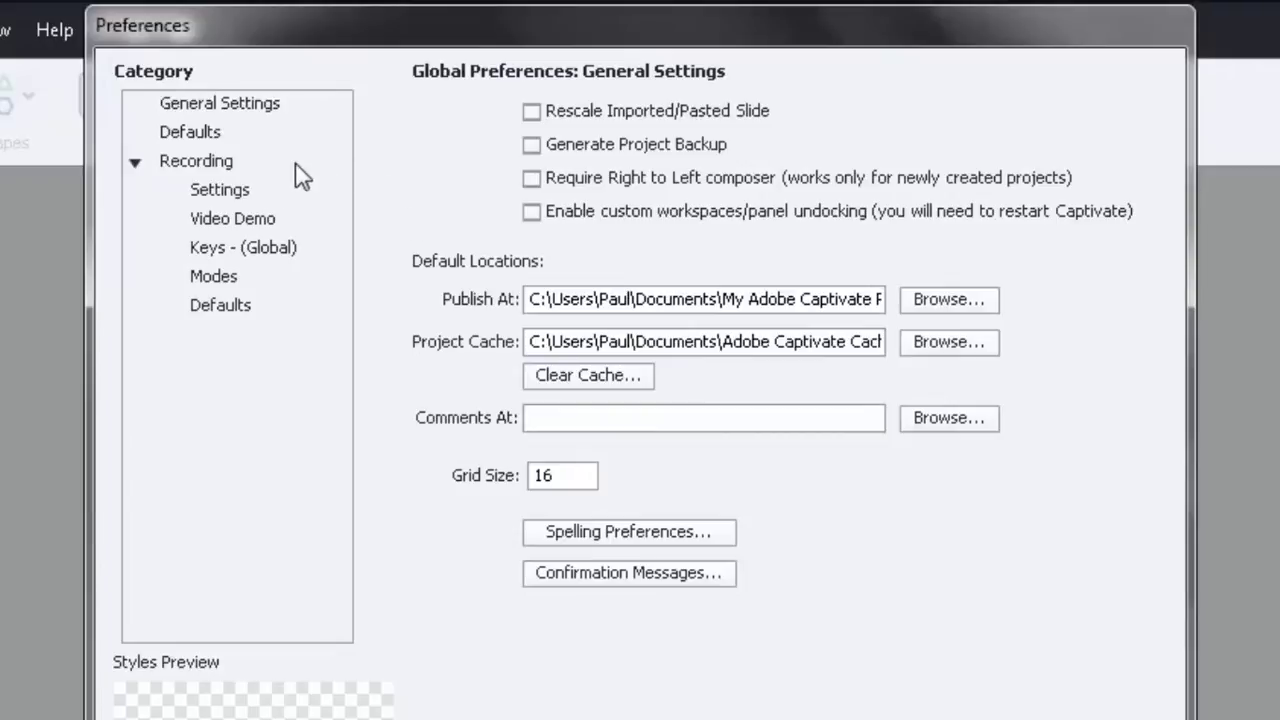
click(228, 110)
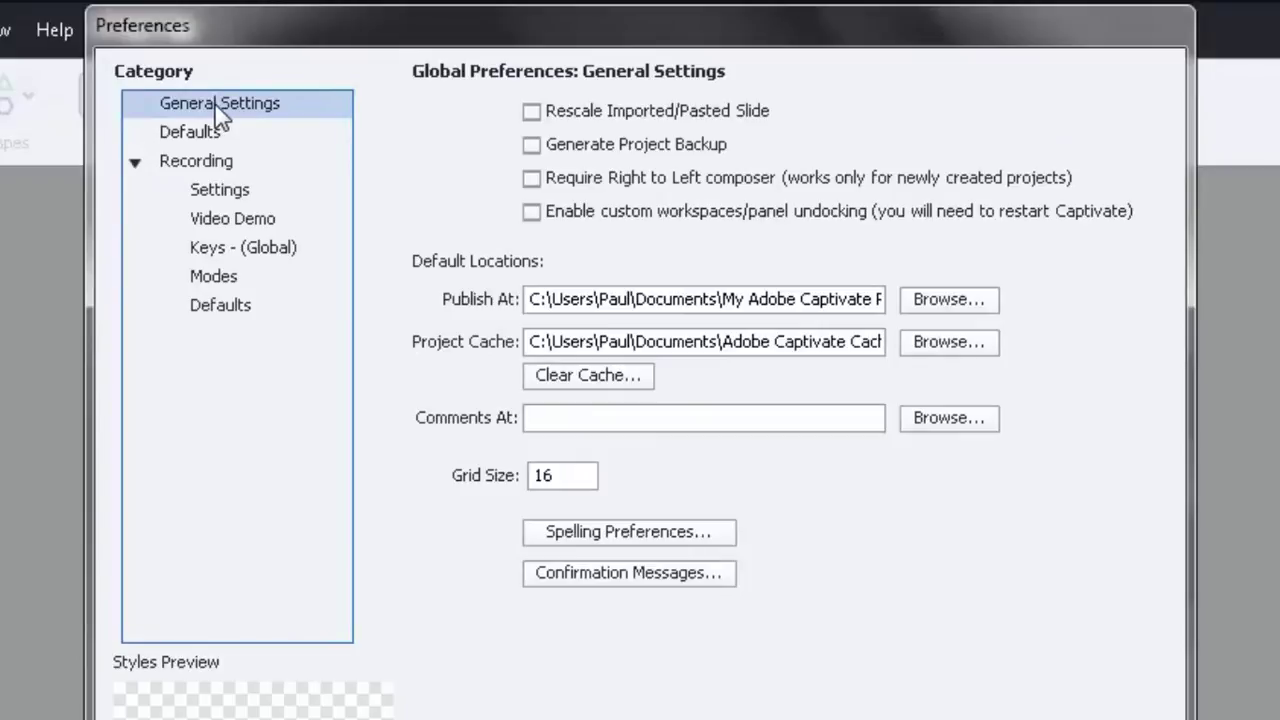
click(532, 146)
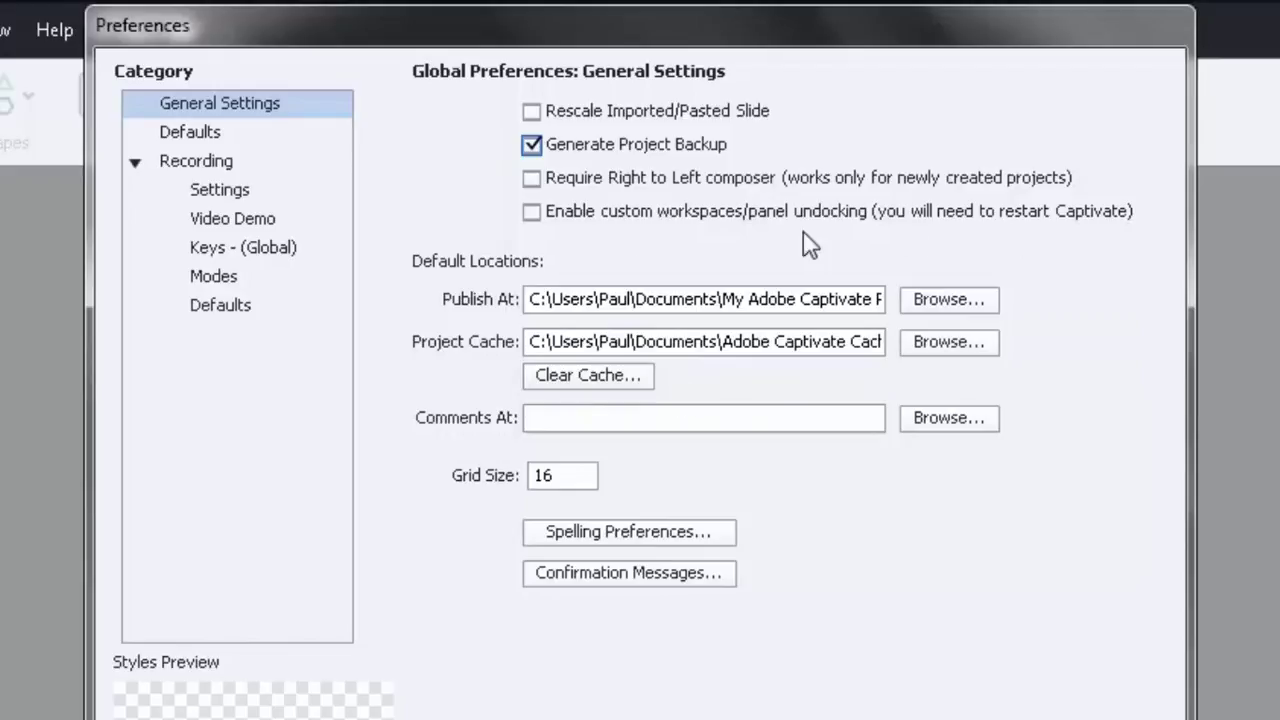
click(553, 214)
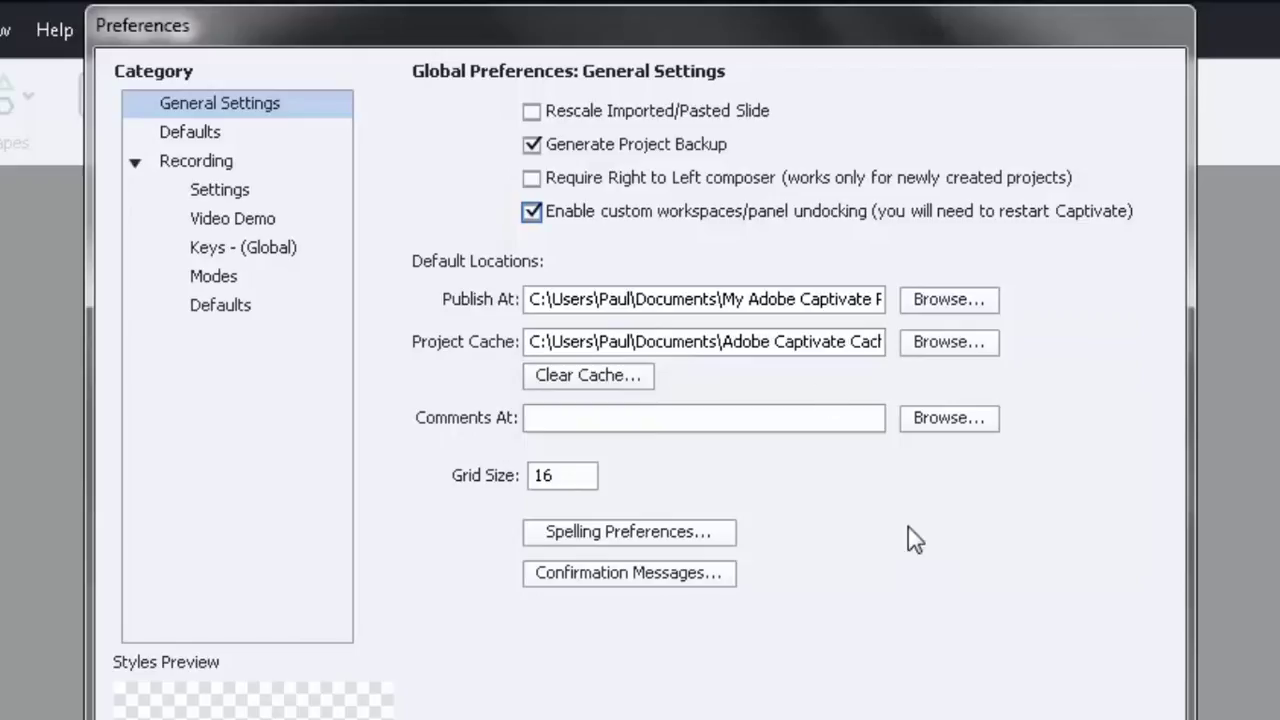
Step: Inspect the full default folder paths for Publish At and Project Cache
click(672, 298)
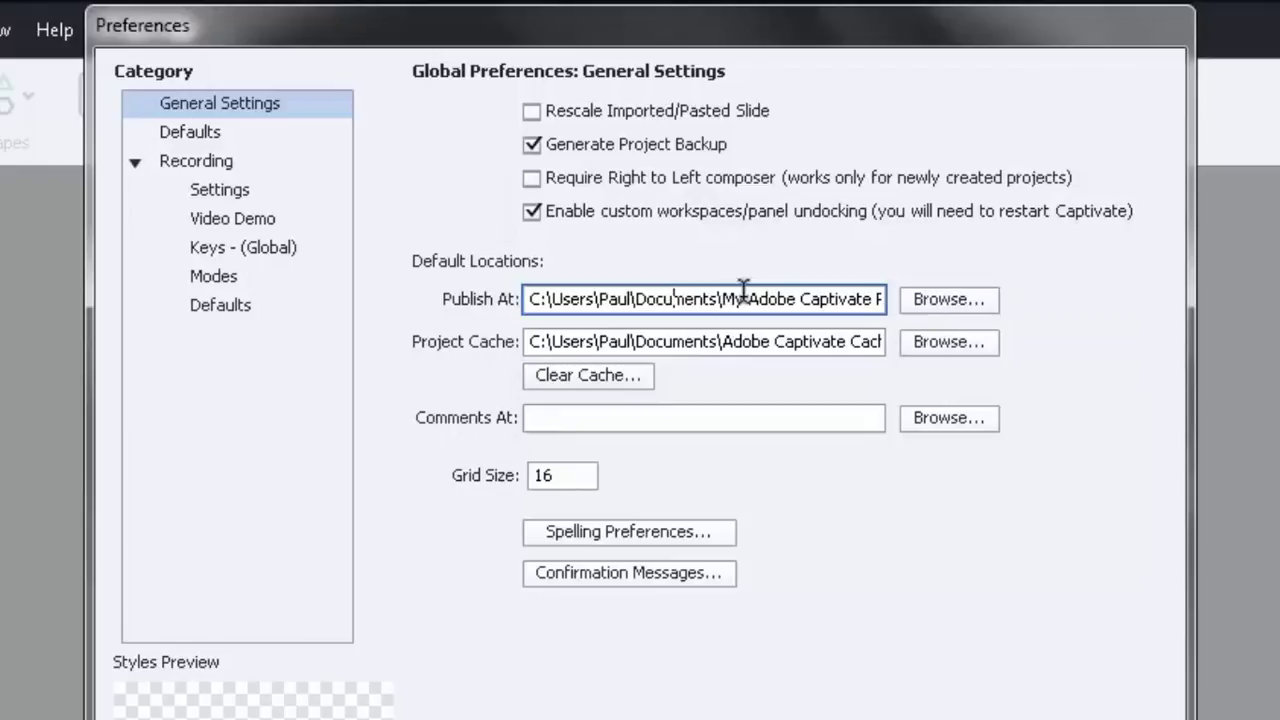
click(571, 298)
drag(608, 305, 907, 314)
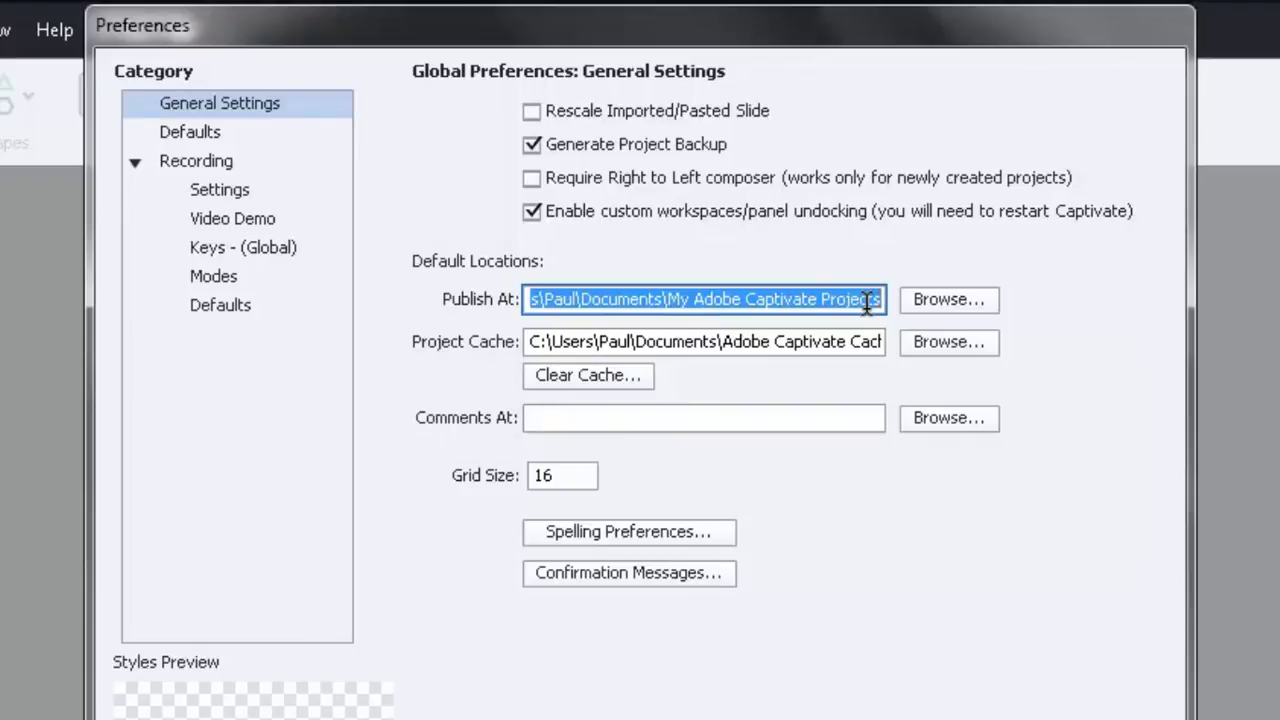
click(547, 338)
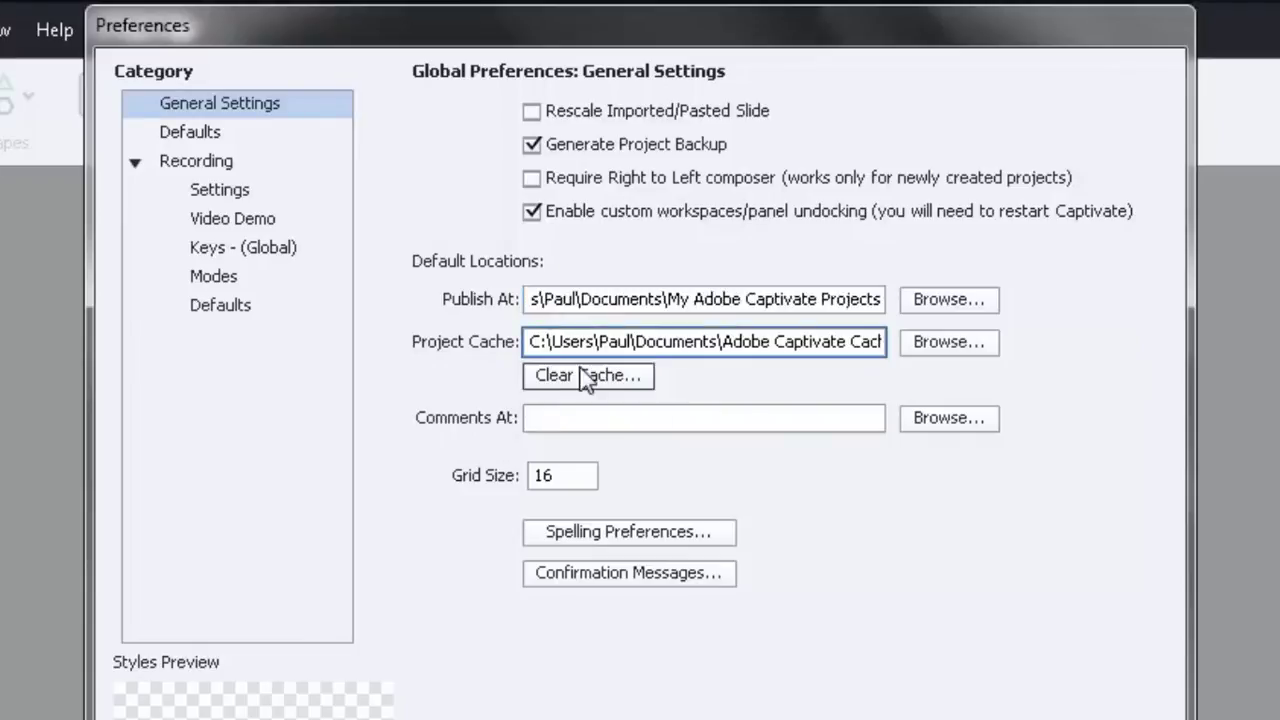
drag(530, 341, 904, 343)
click(1027, 350)
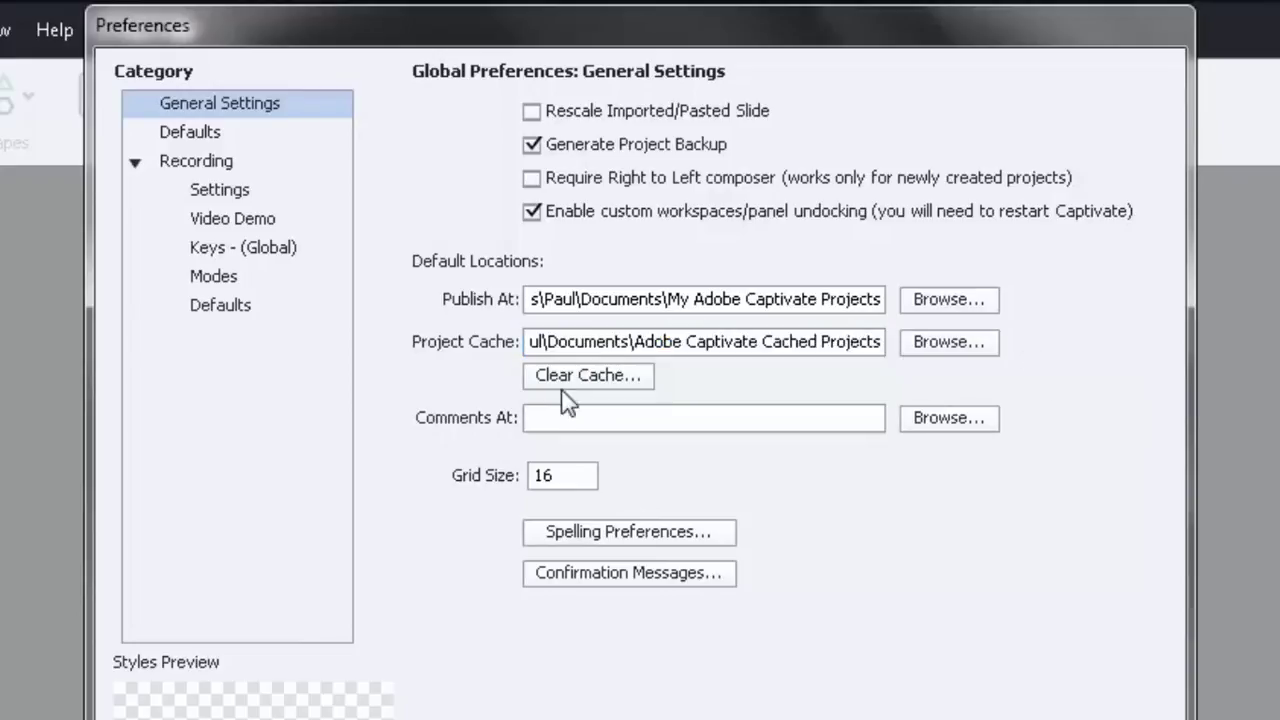
Step: Clear the cache of all Captivate projects that are not open and save the preferences
click(620, 386)
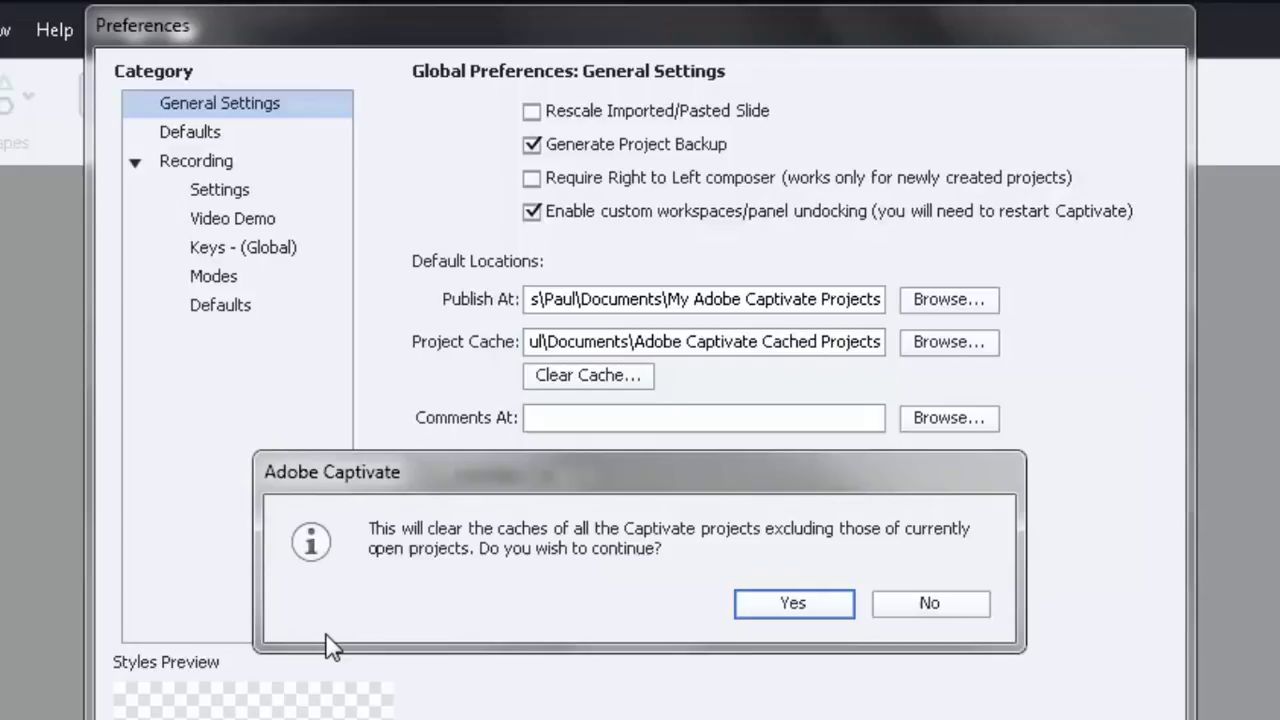
click(822, 606)
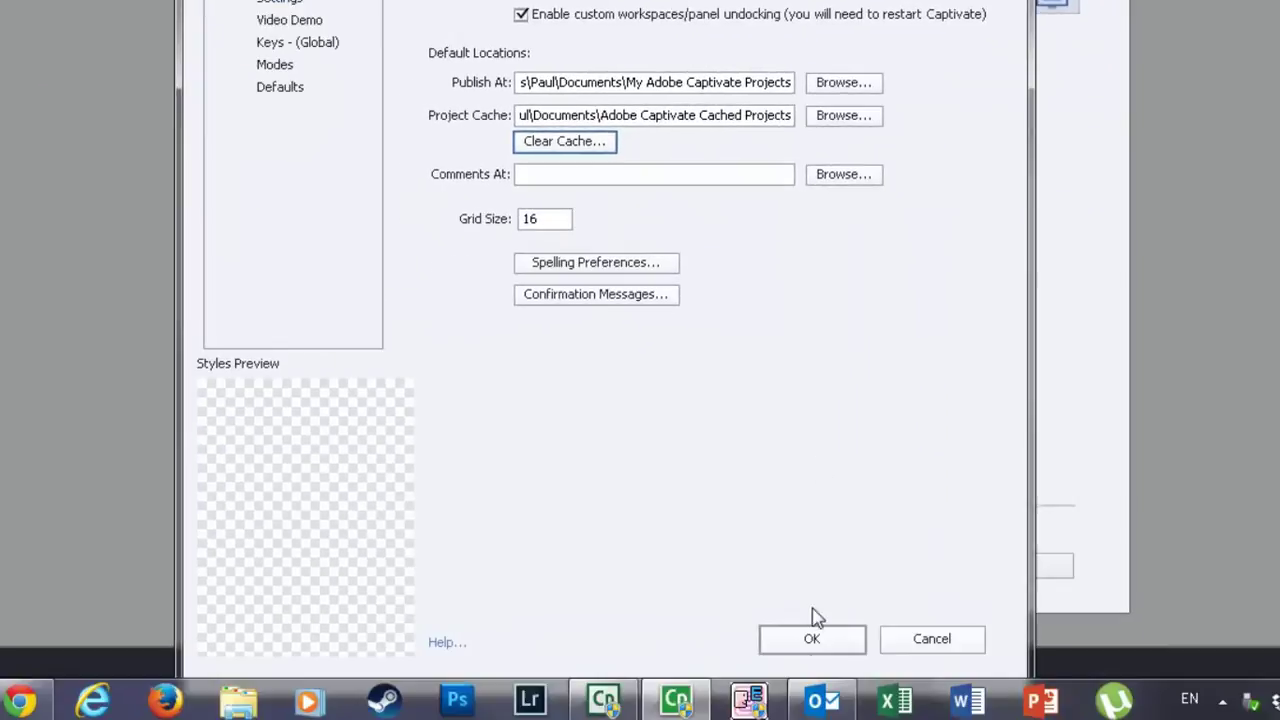
click(815, 639)
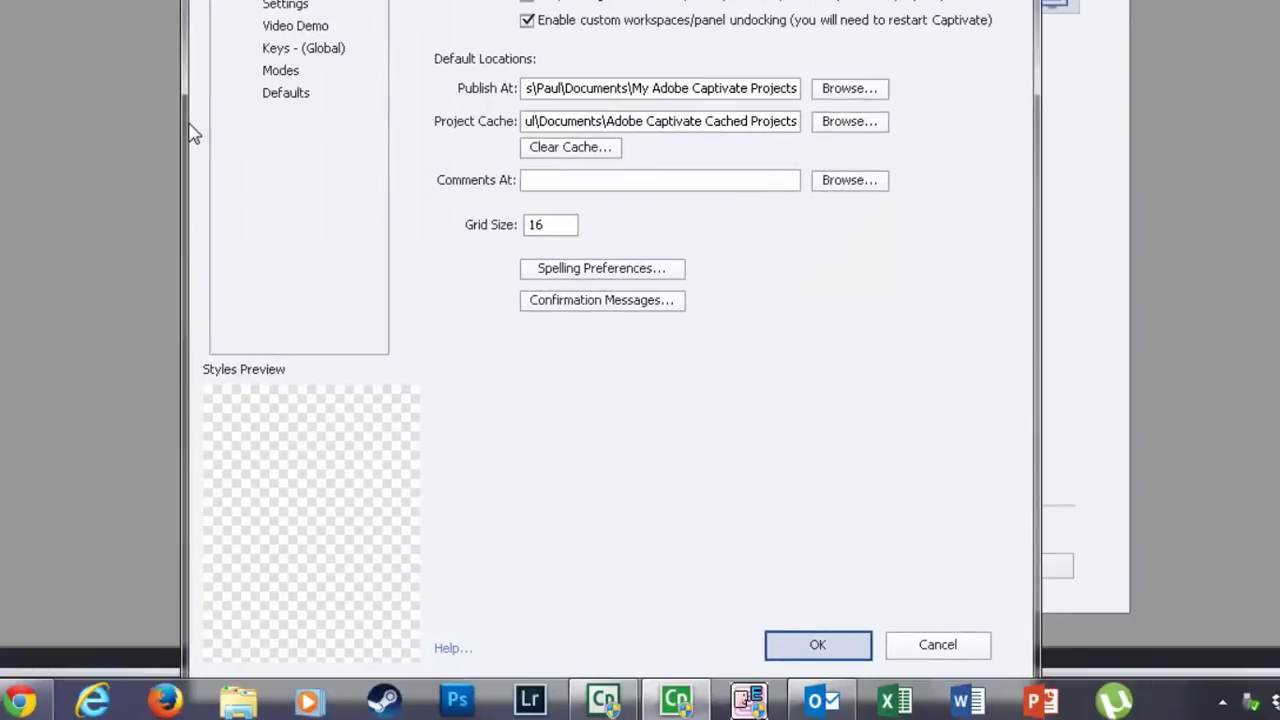
key(Return)
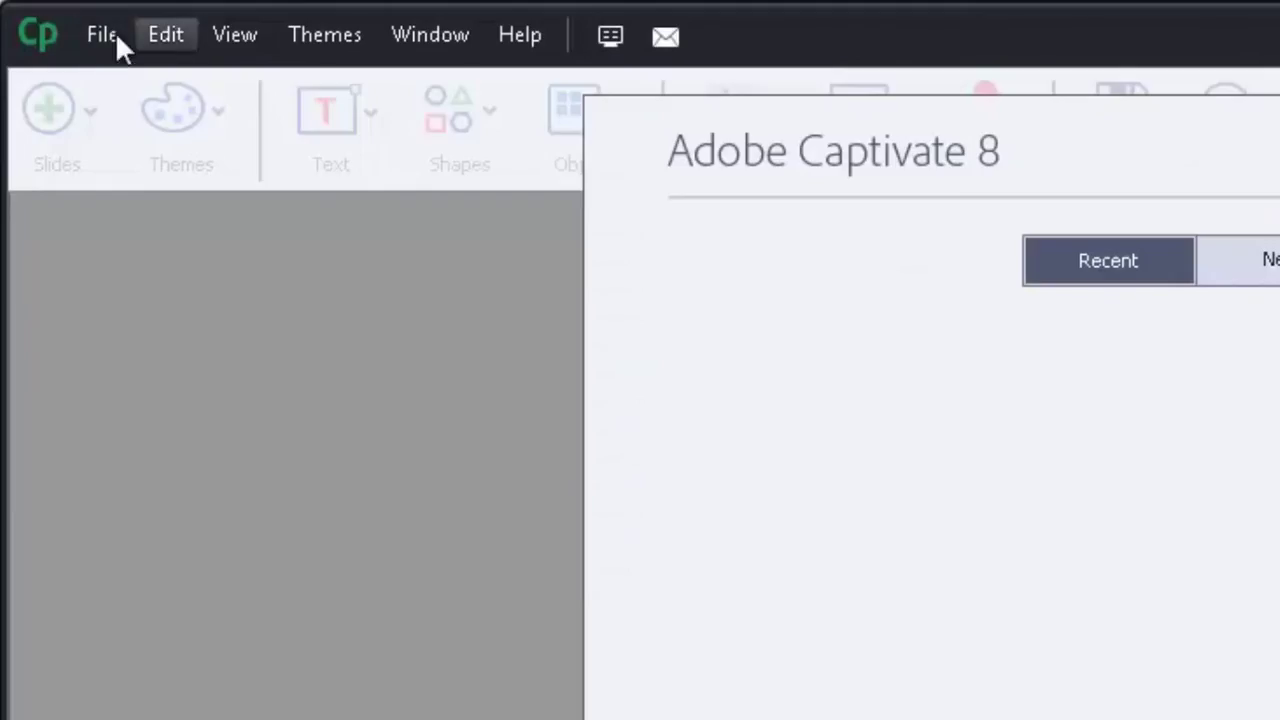
Step: Browse for a project to open and look into the Adobe Captivate Cached Projects folder again
click(88, 40)
click(238, 238)
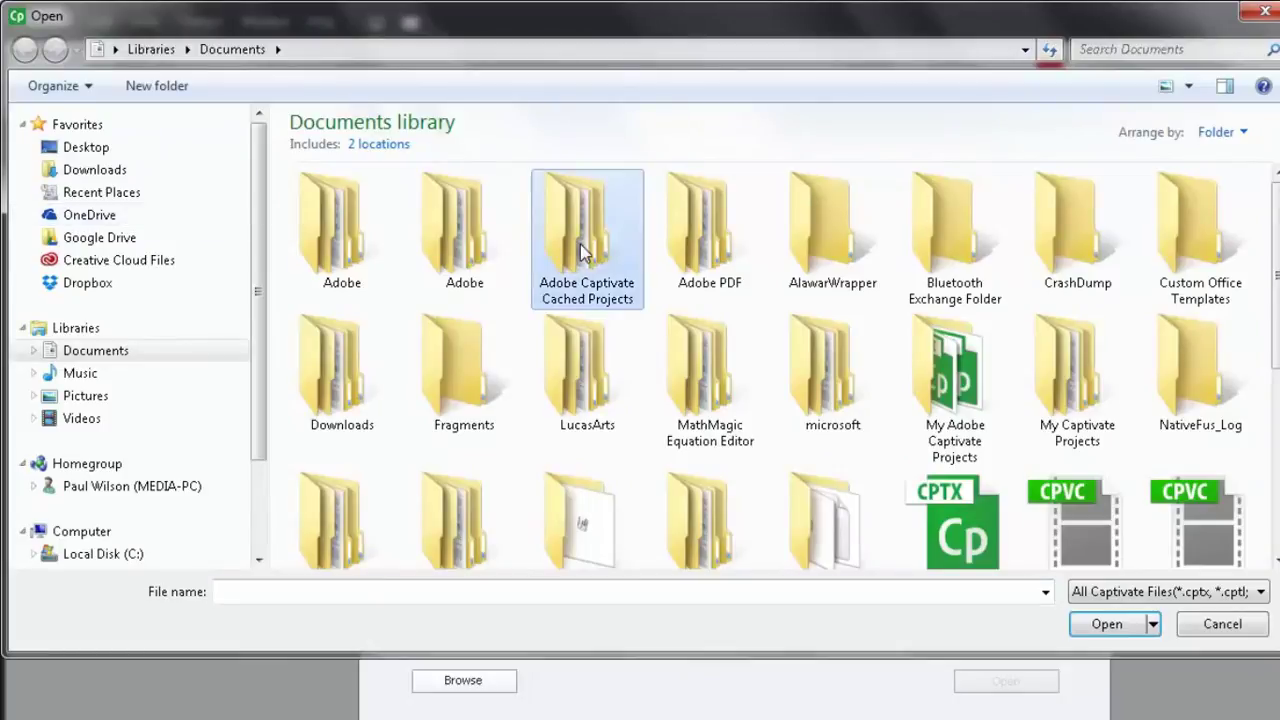
double_click(585, 250)
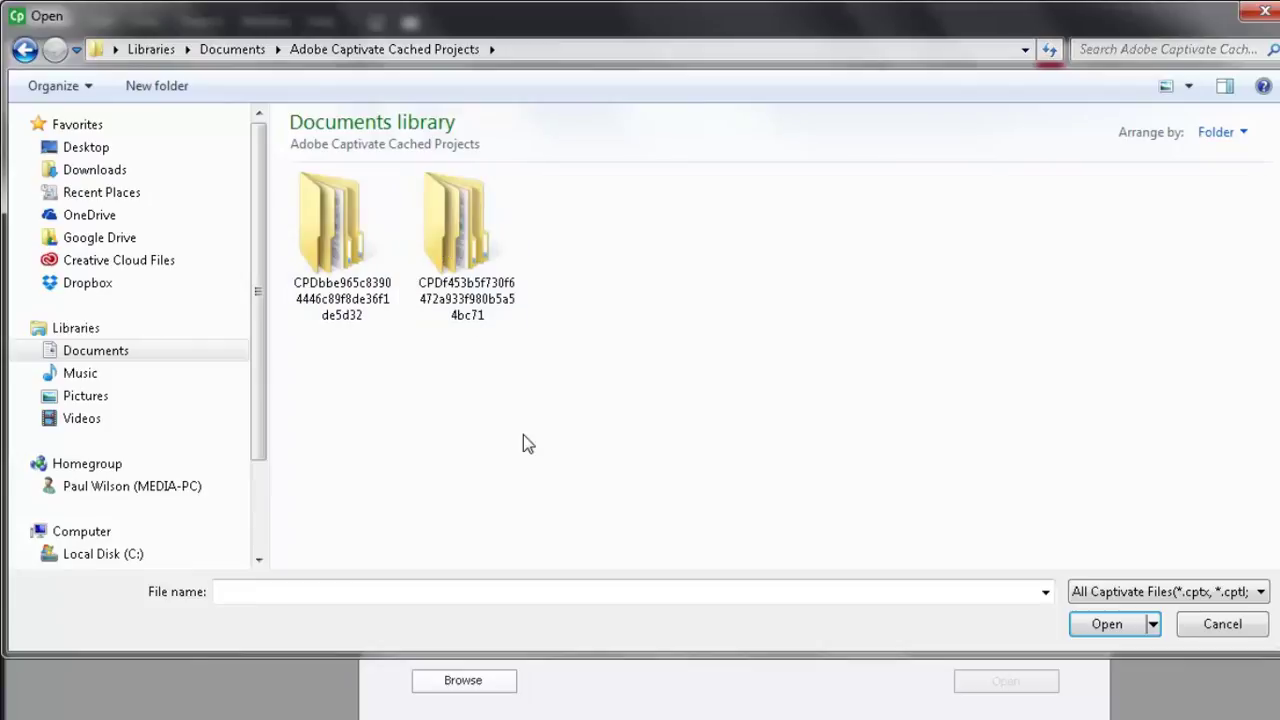
Step: Try to delete the two folders left in Adobe Captivate Cached Projects, then leave without opening a file
drag(524, 422, 340, 228)
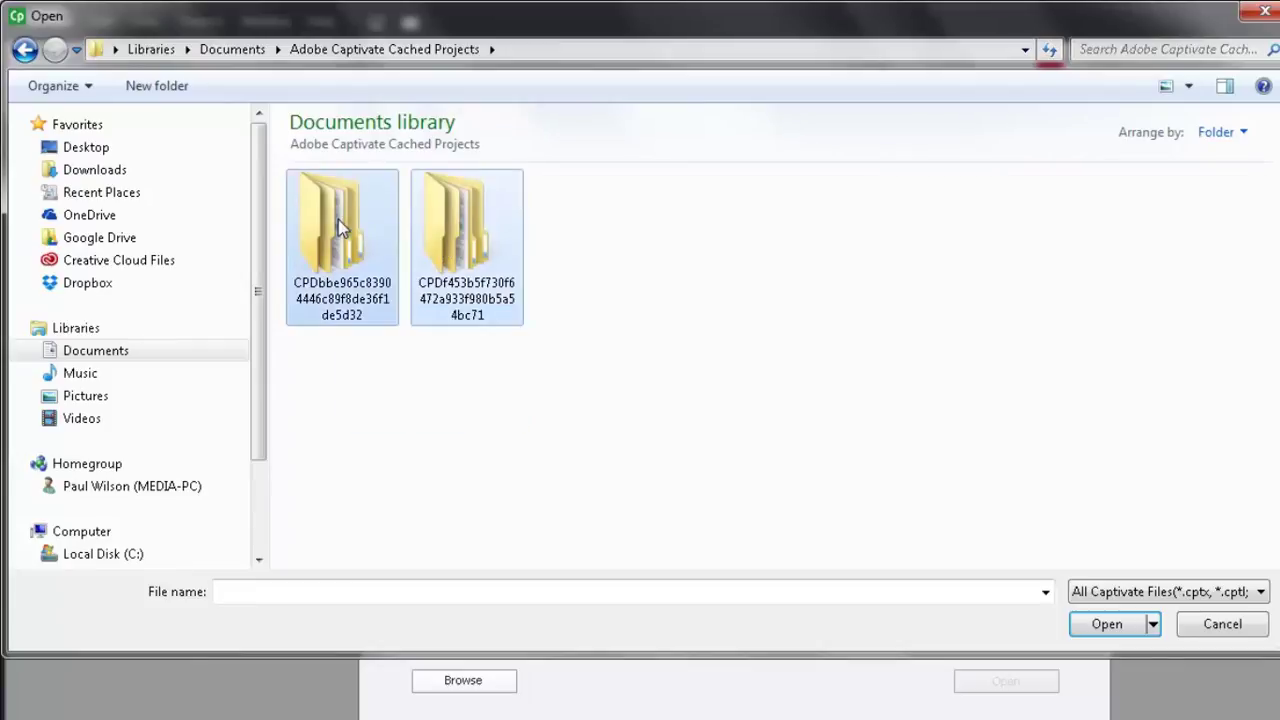
right_click(340, 228)
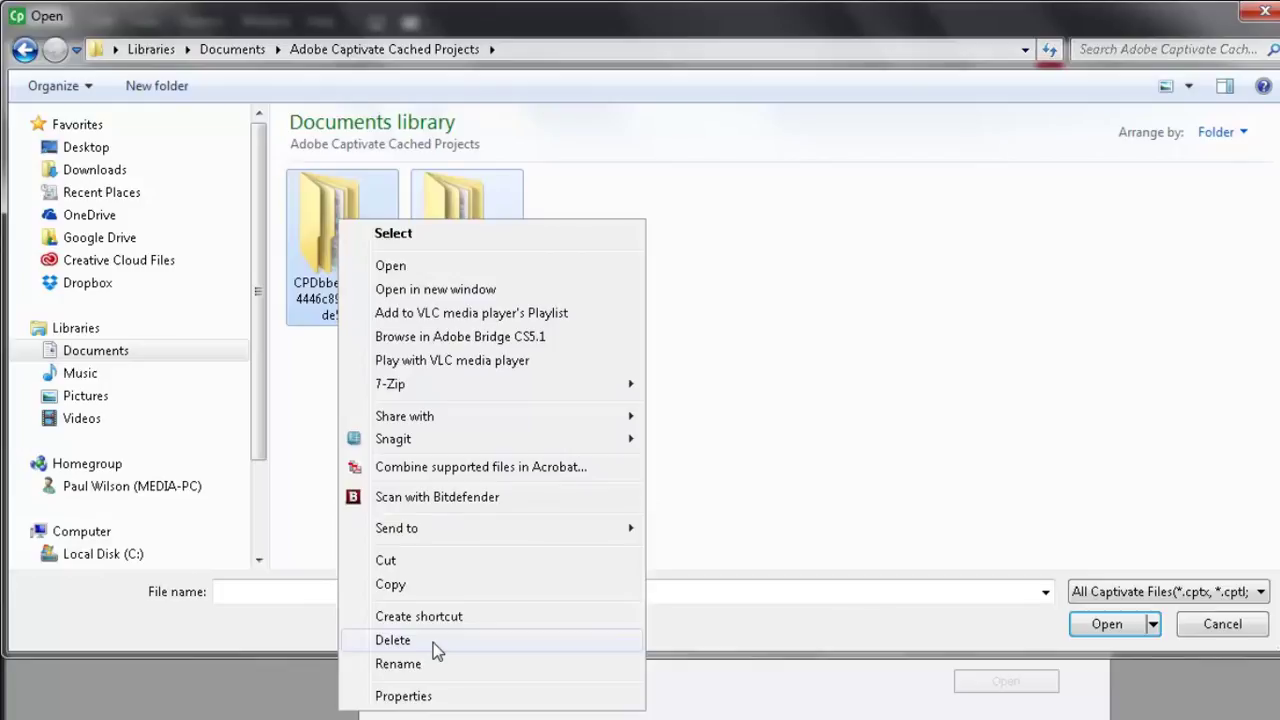
click(392, 640)
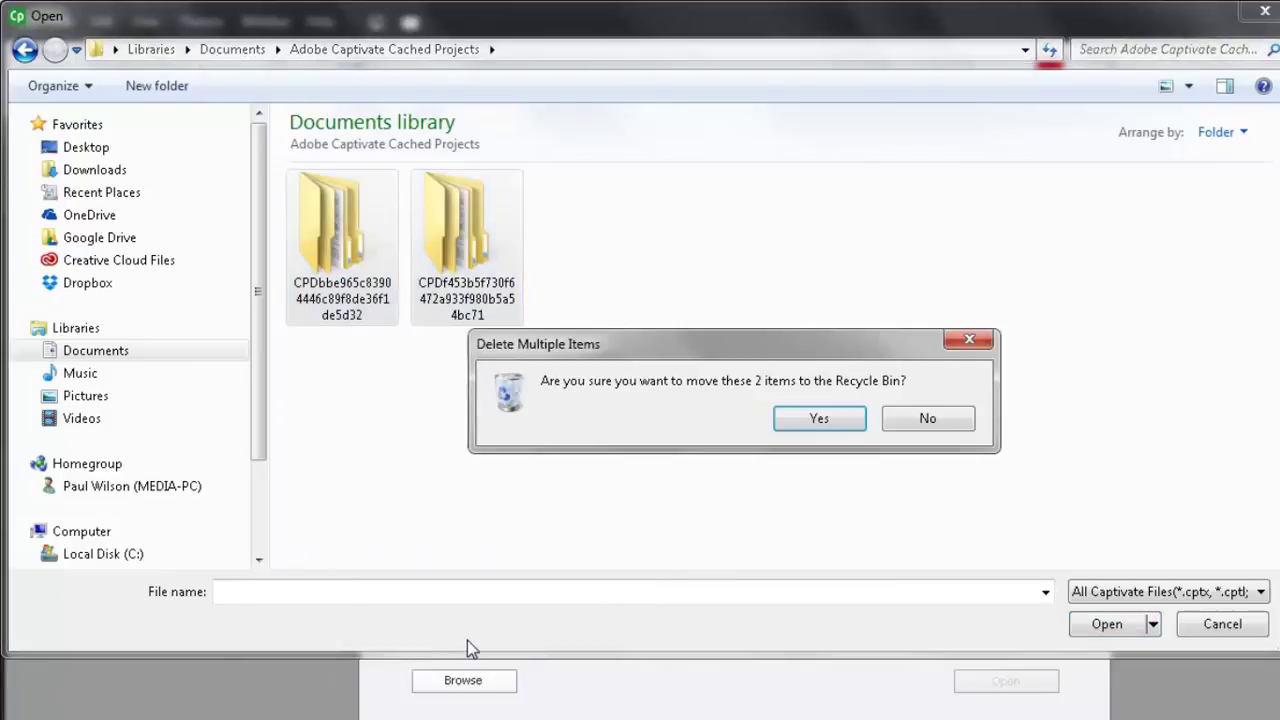
key(Return)
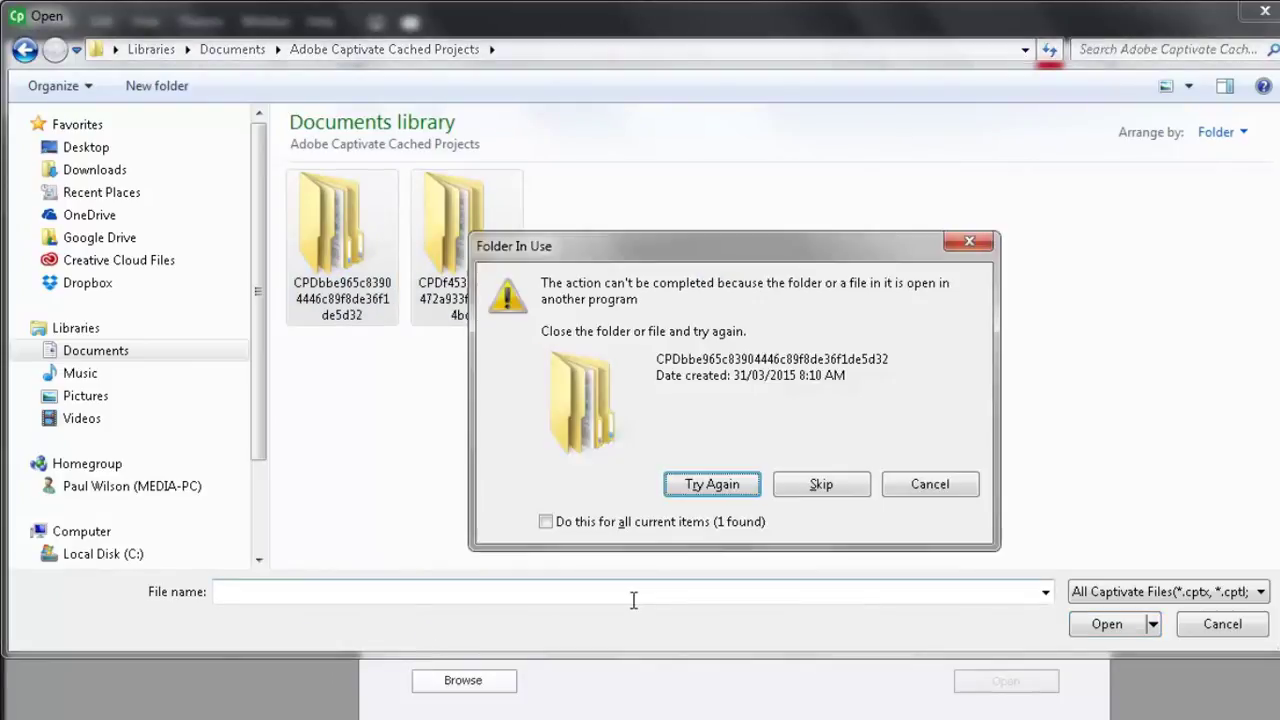
click(721, 488)
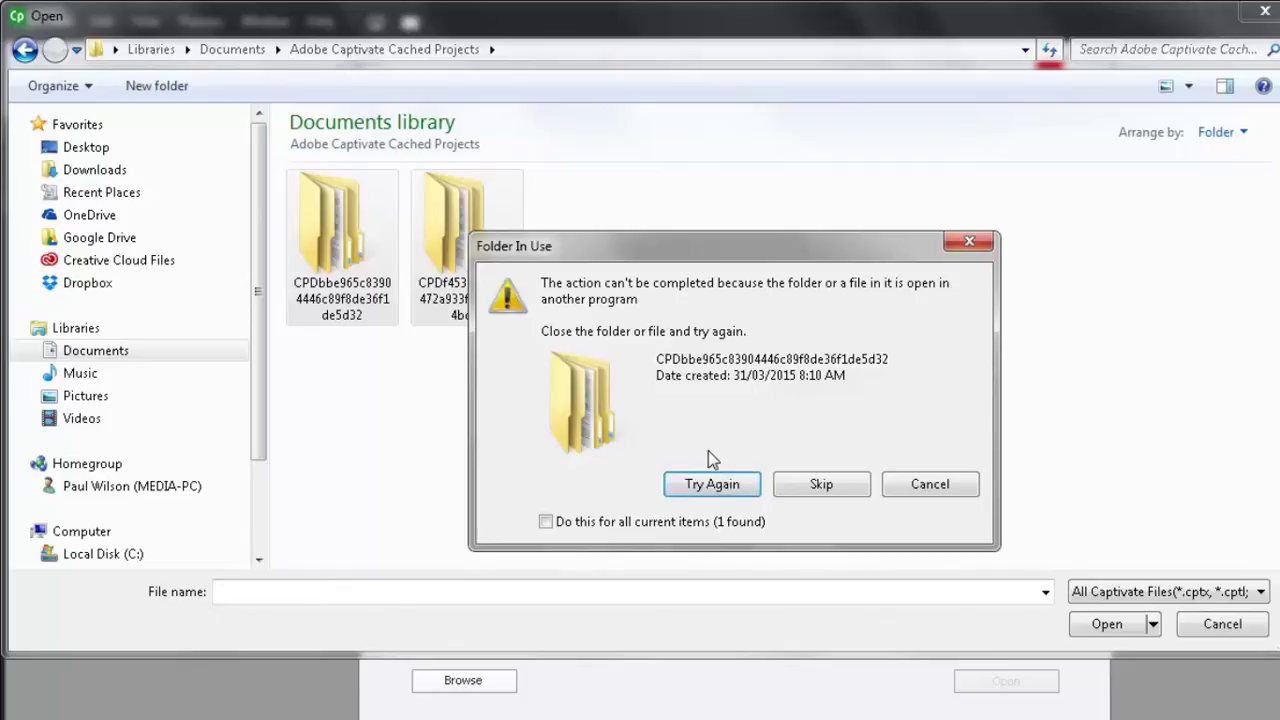
click(971, 243)
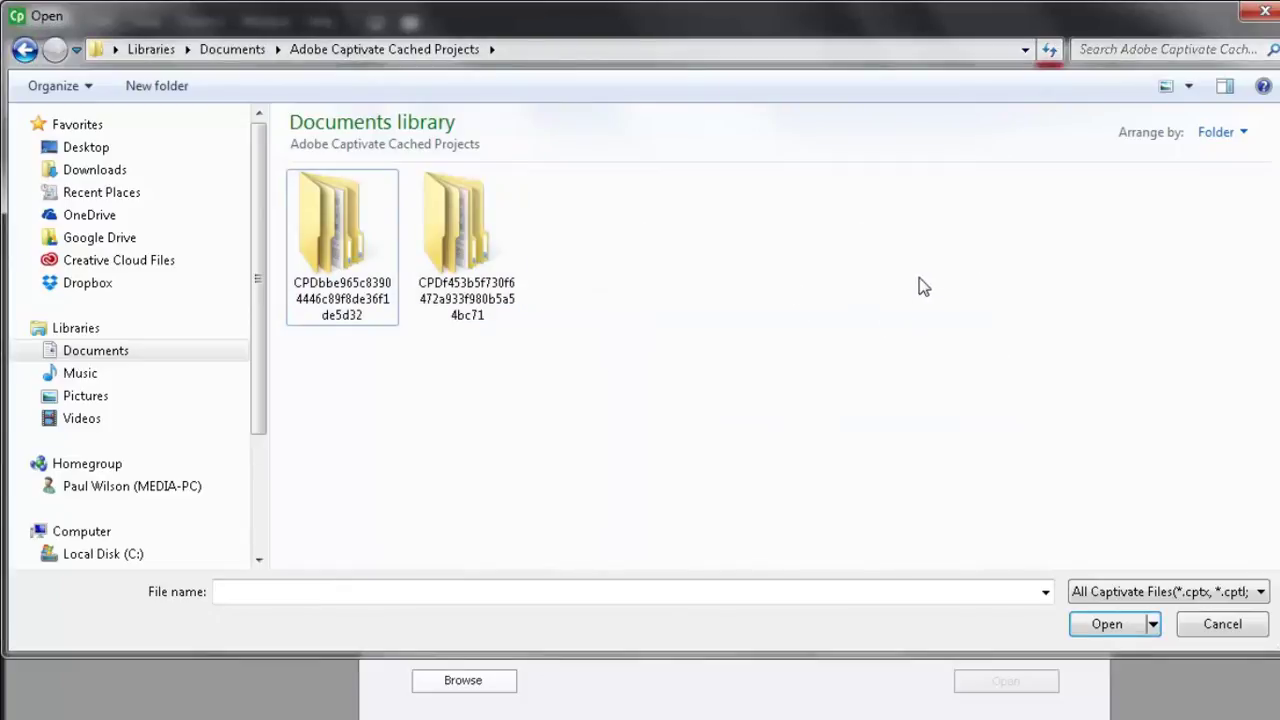
click(1264, 638)
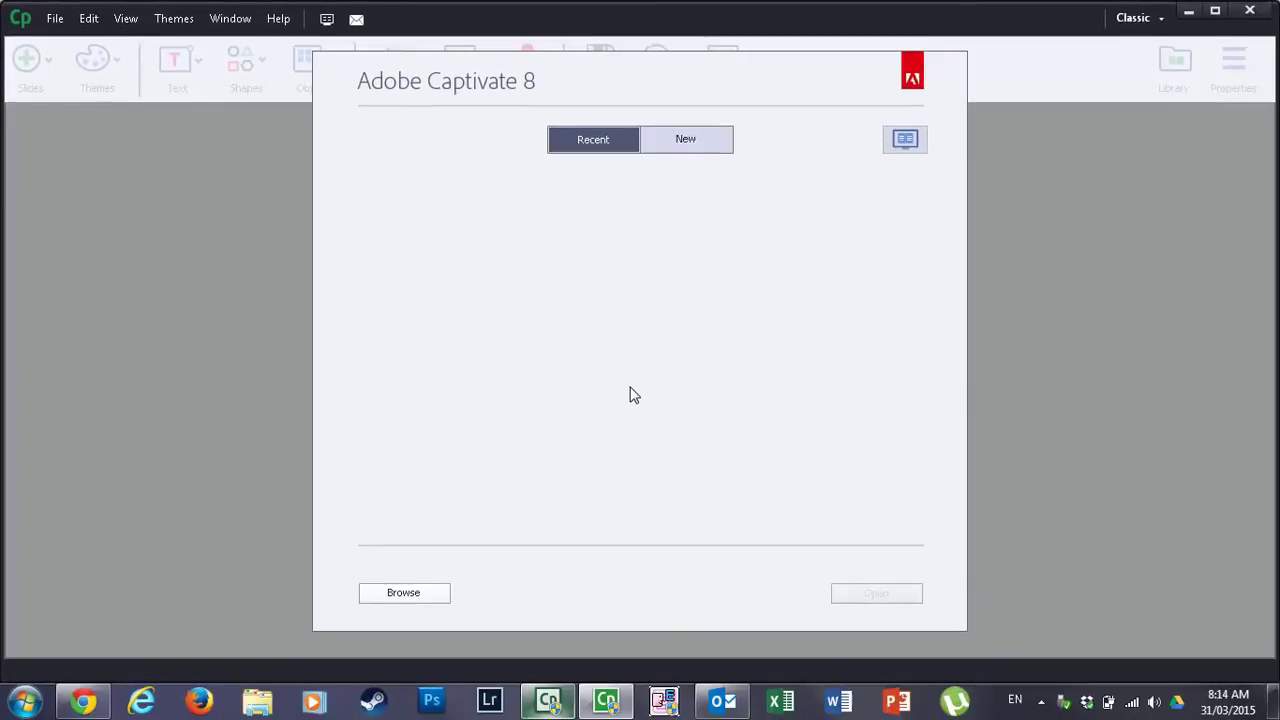